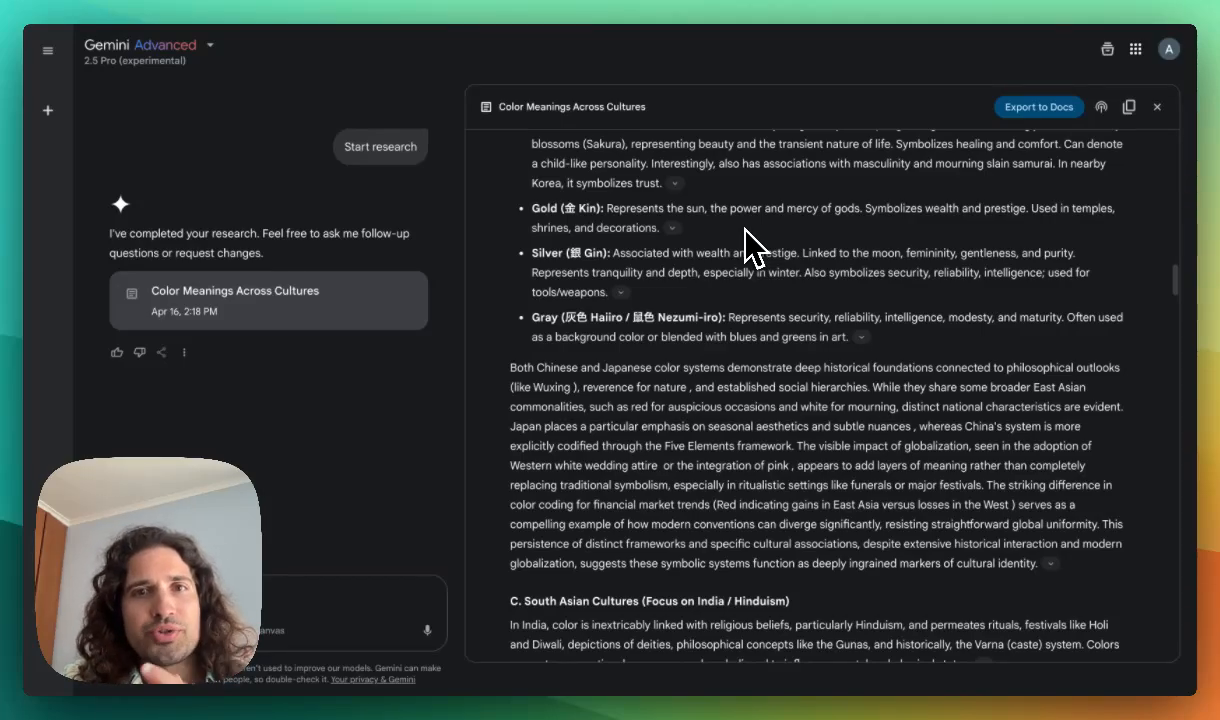
- Switch to Gamma, start a new creation from pasted text, and paste in the Color Meanings Across Cultures research report
scroll(745, 229, up, 1)
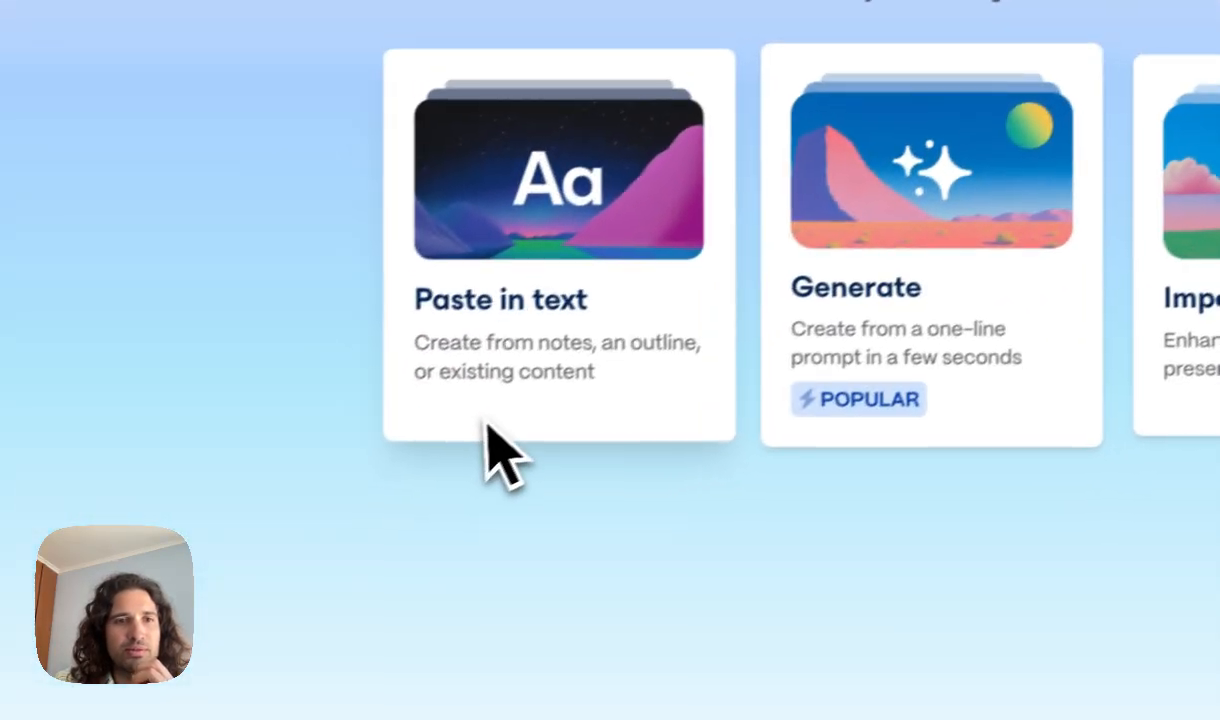
click(585, 405)
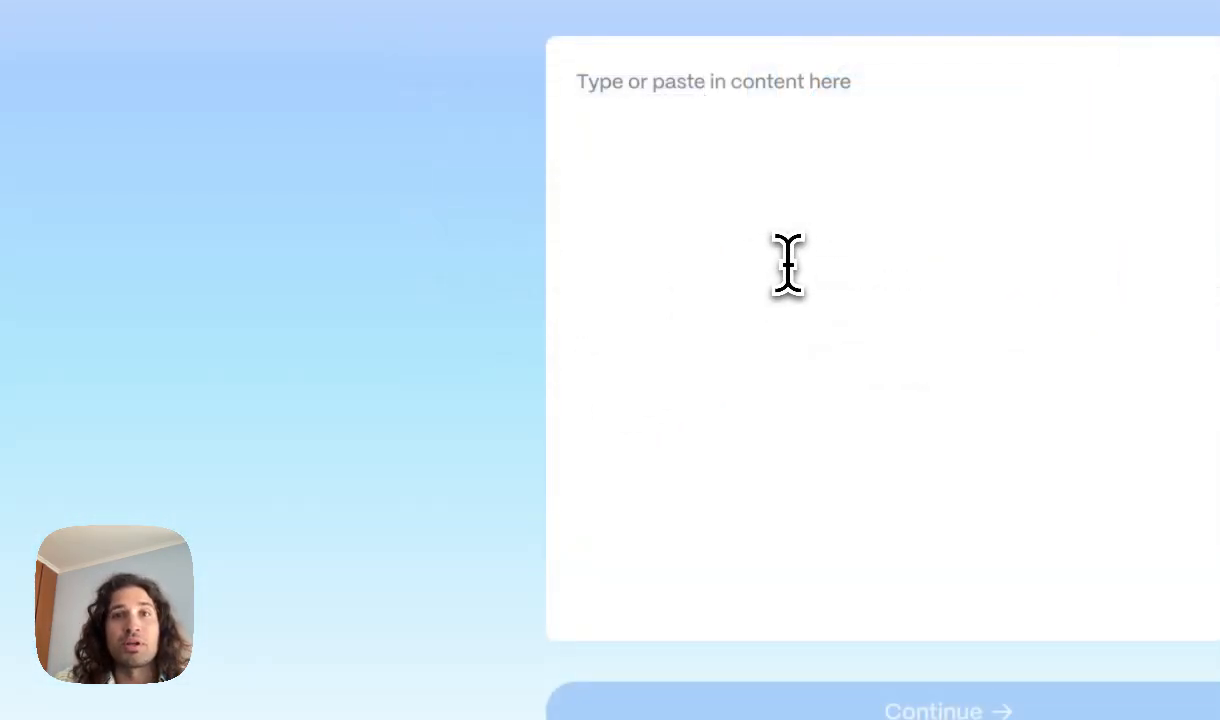
key(super+v)
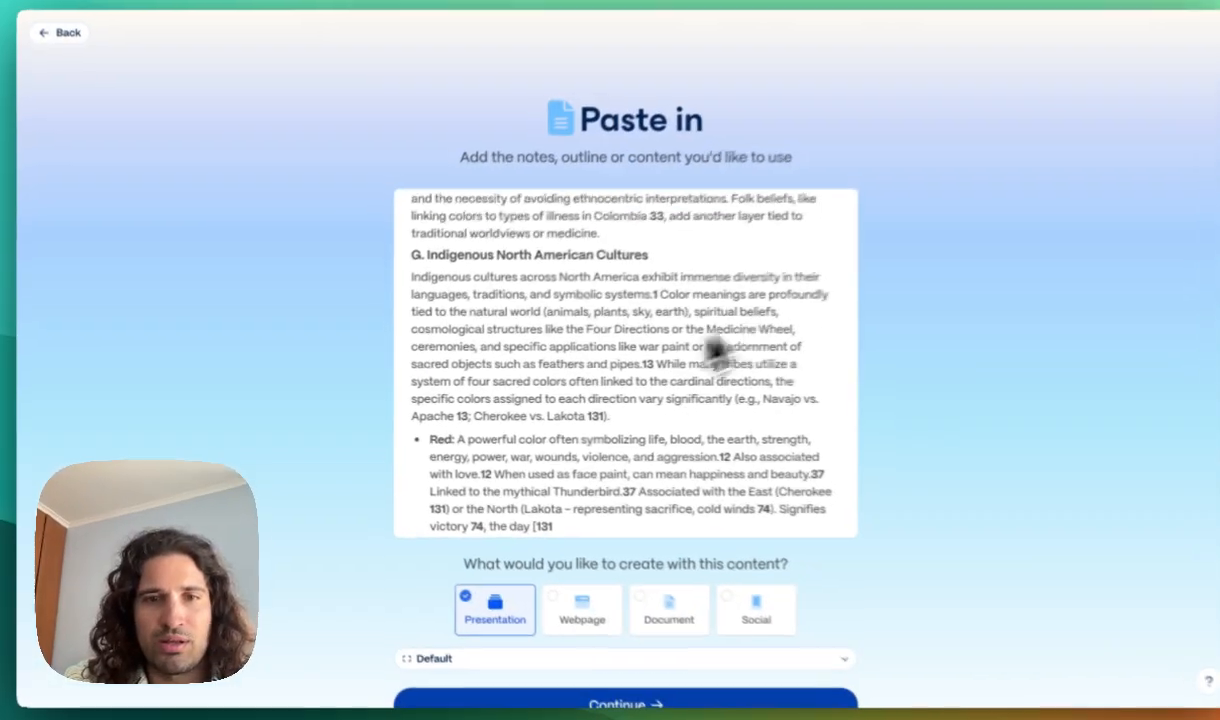
- Choose Webpage as the output for the pasted content and continue to the prompt editor
scroll(852, 319, down, 1)
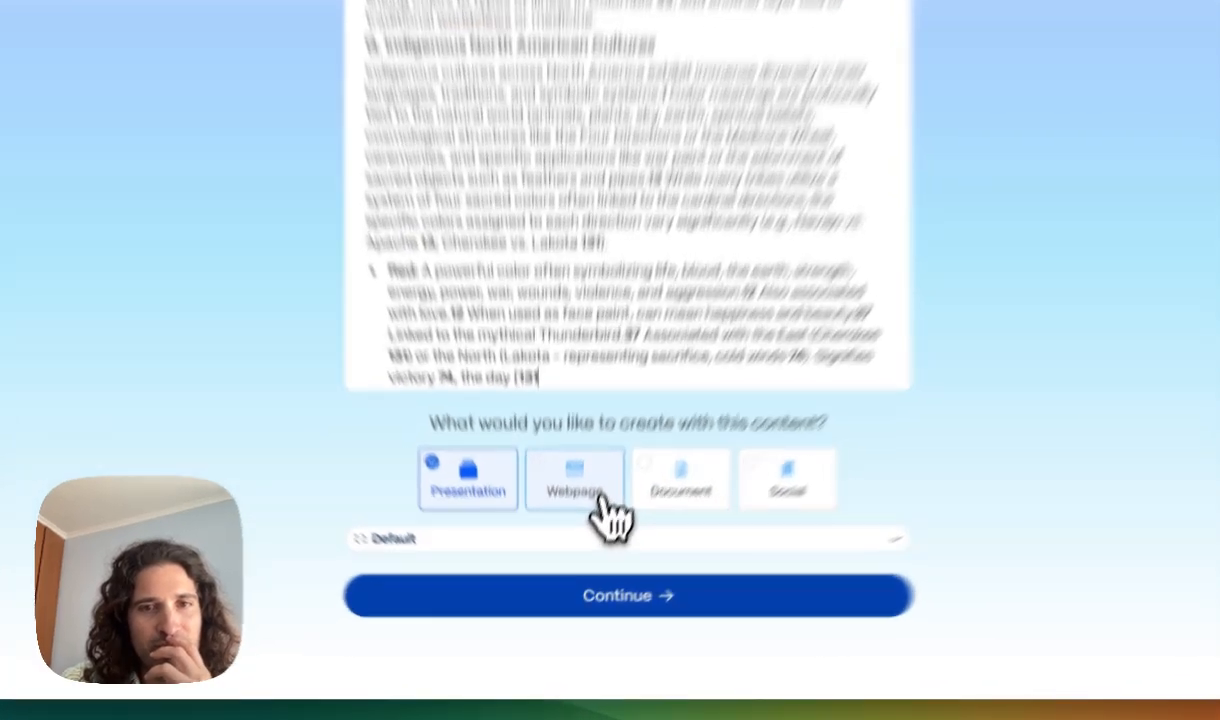
click(591, 539)
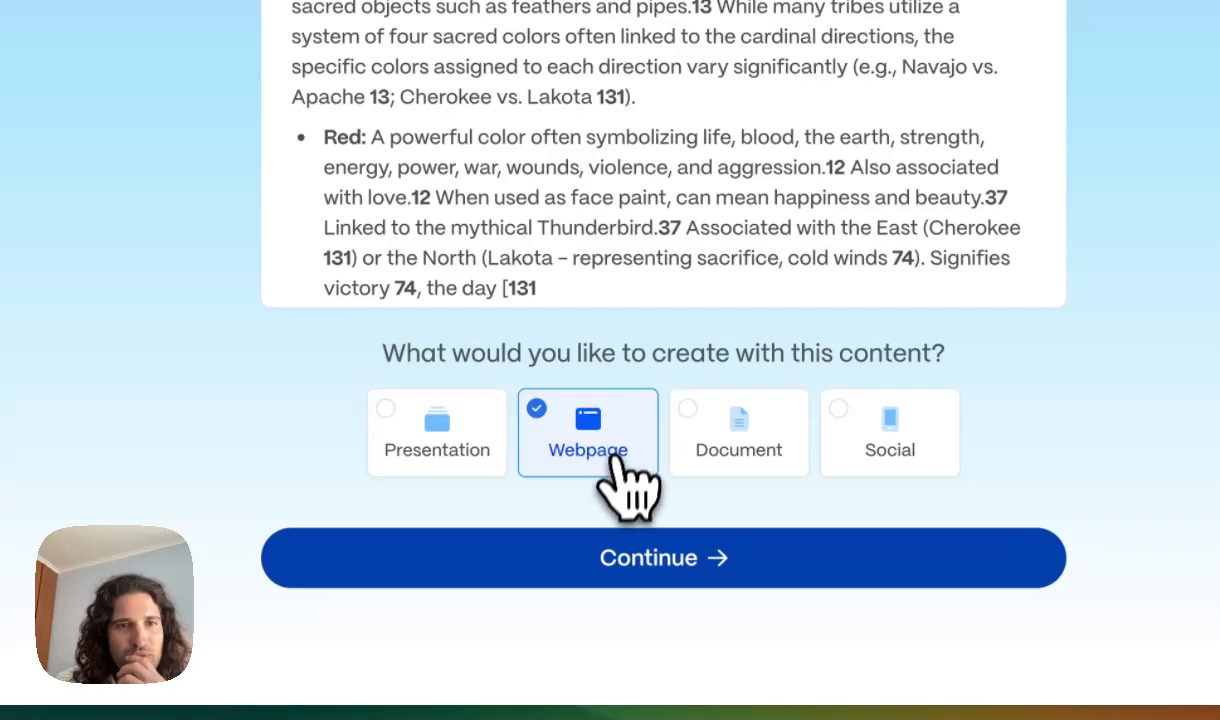
click(598, 565)
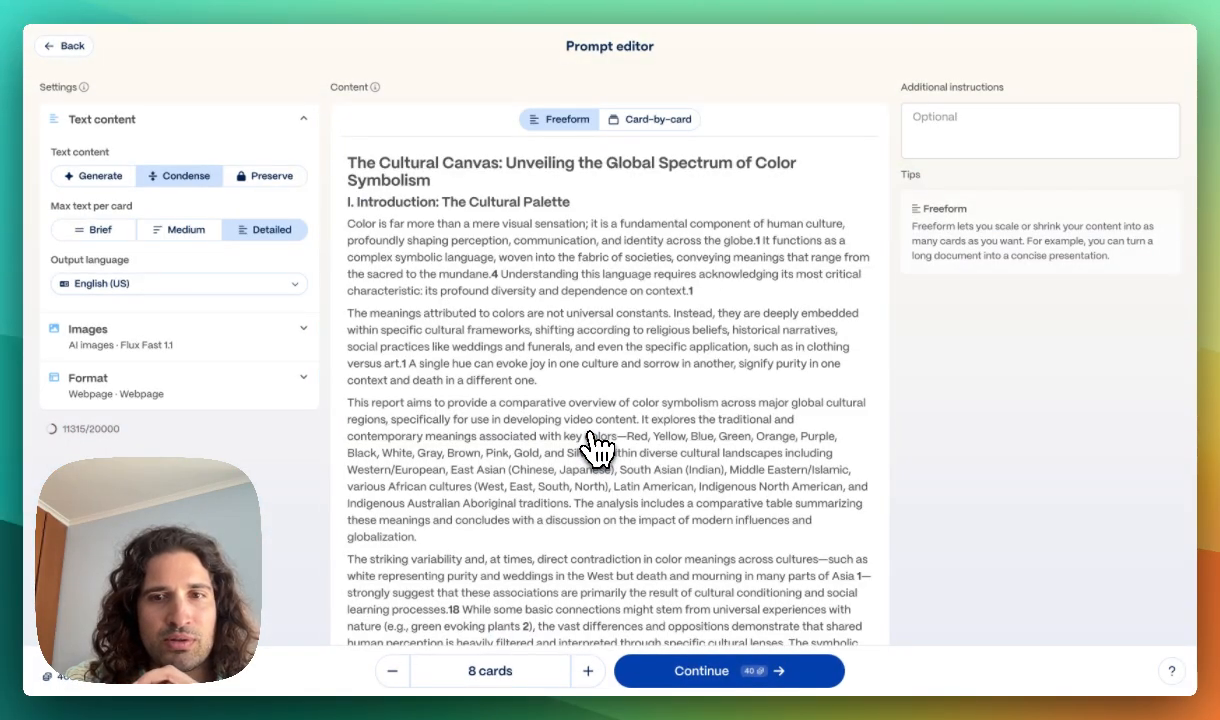
- Set the maximum text per card to Medium
scroll(598, 447, down, 1)
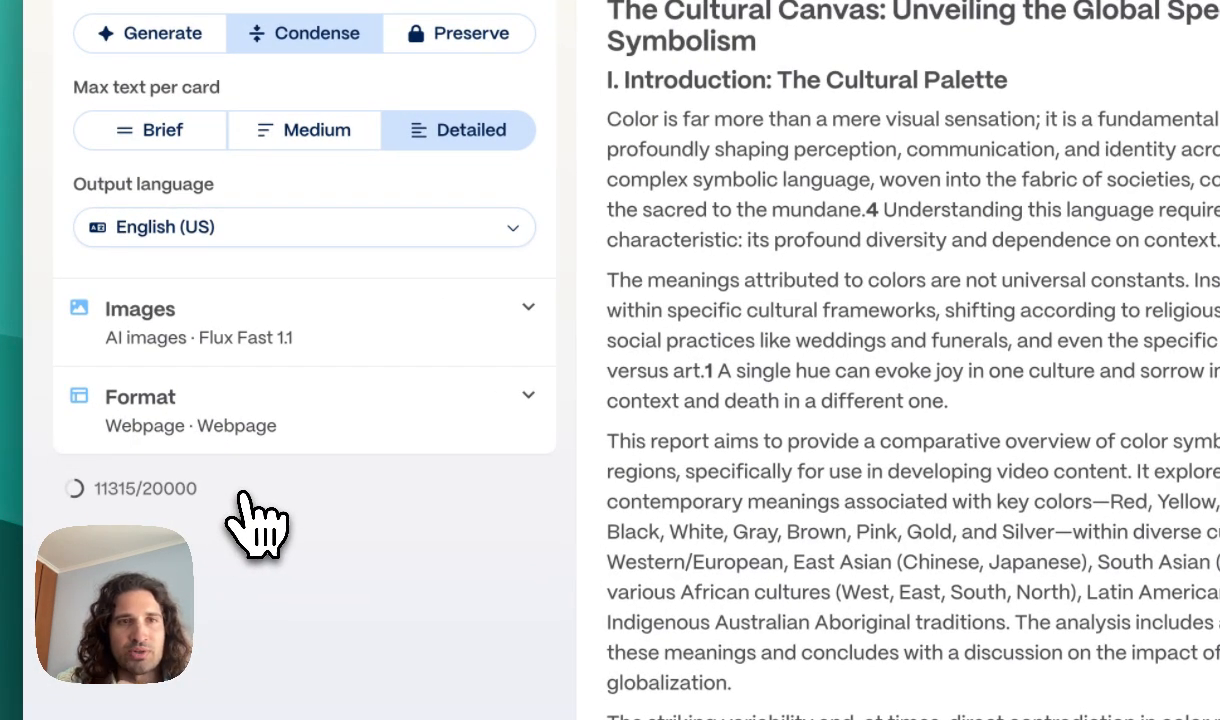
scroll(340, 635, down, 3)
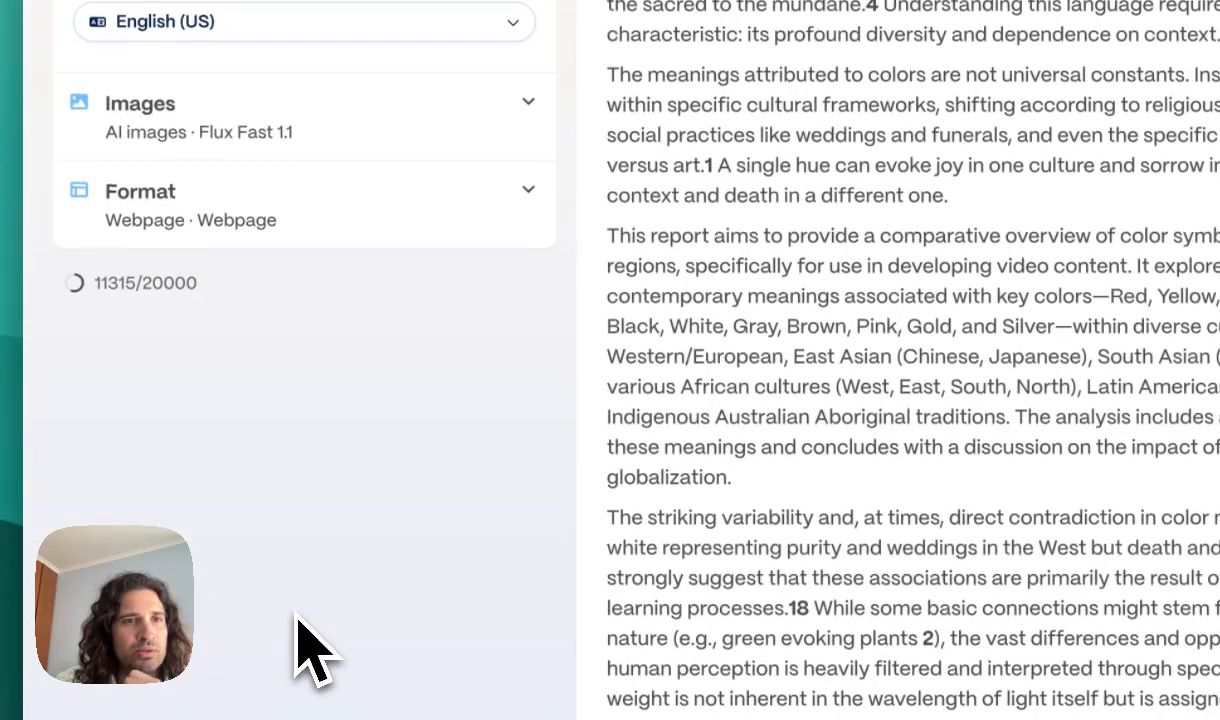
scroll(340, 170, up, 3)
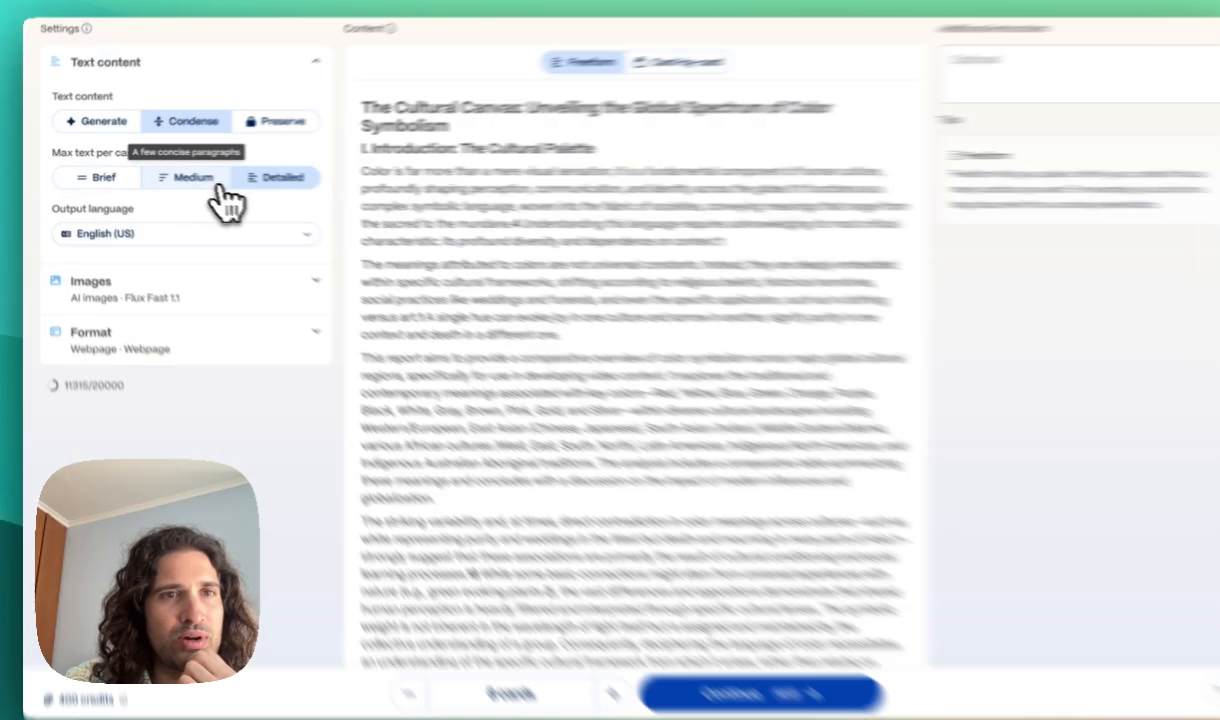
click(208, 182)
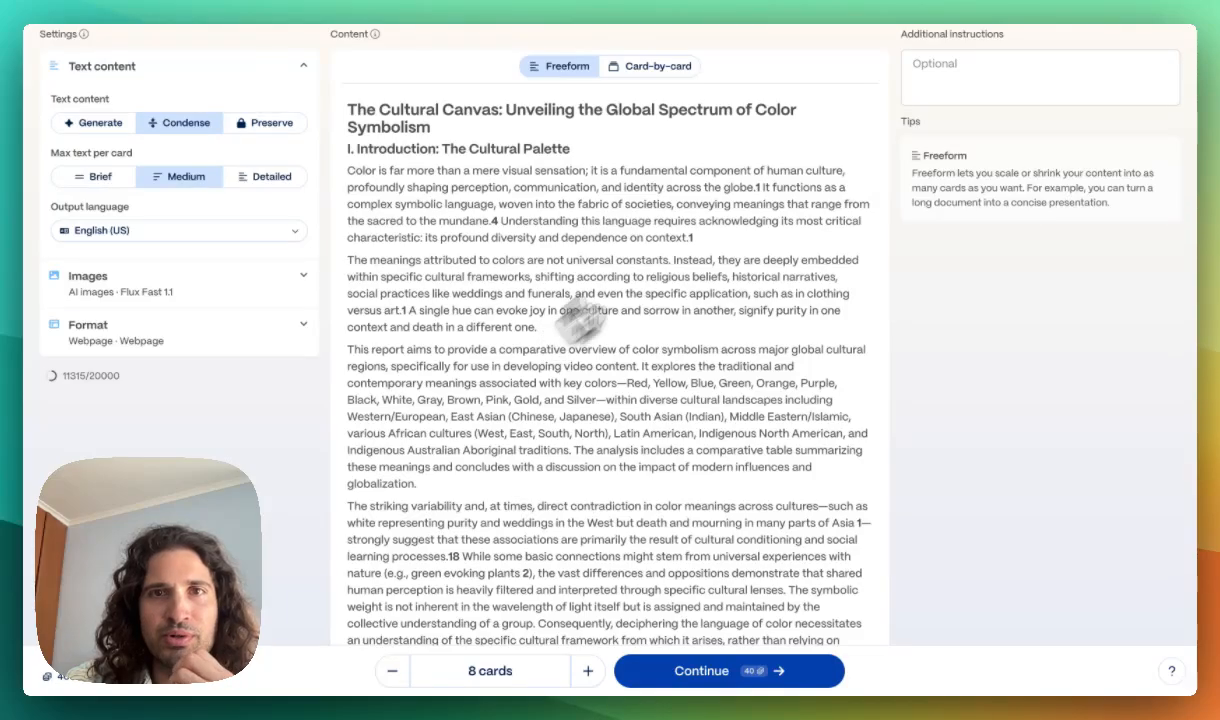
- Add the instruction "Please use tables where applicable to neatly present information" and continue to theme selection
click(948, 66)
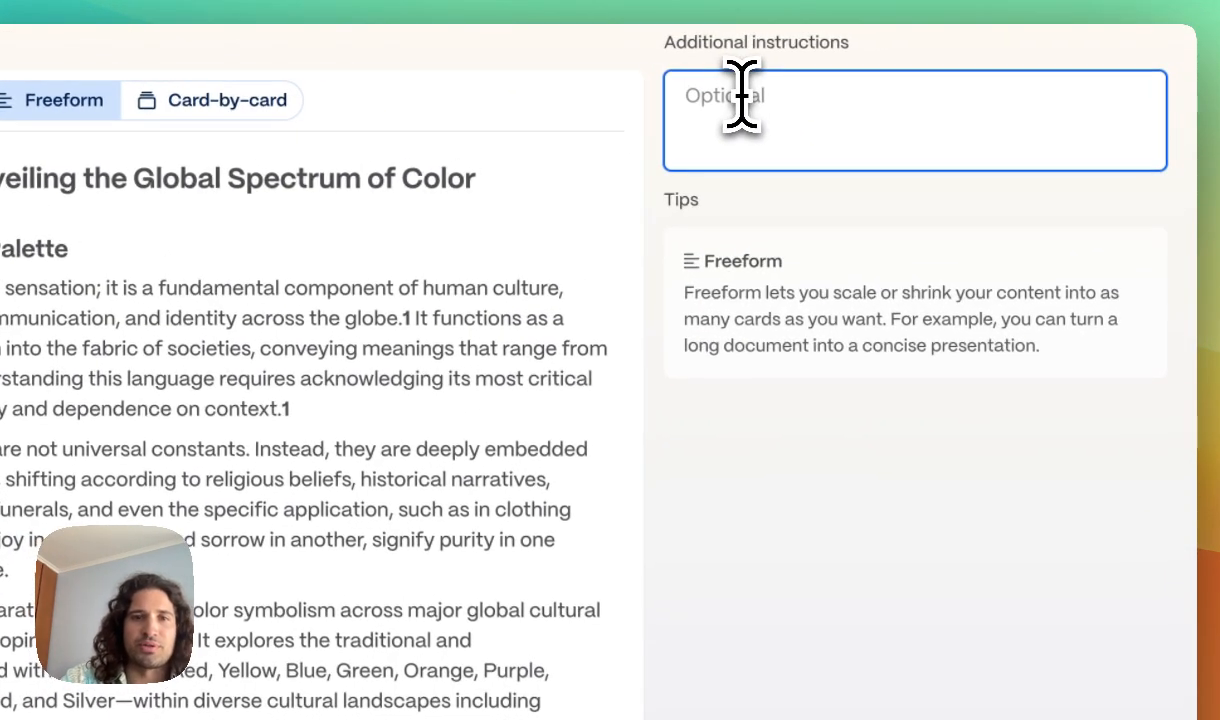
text(Please use tables where applicable to neatly present information)
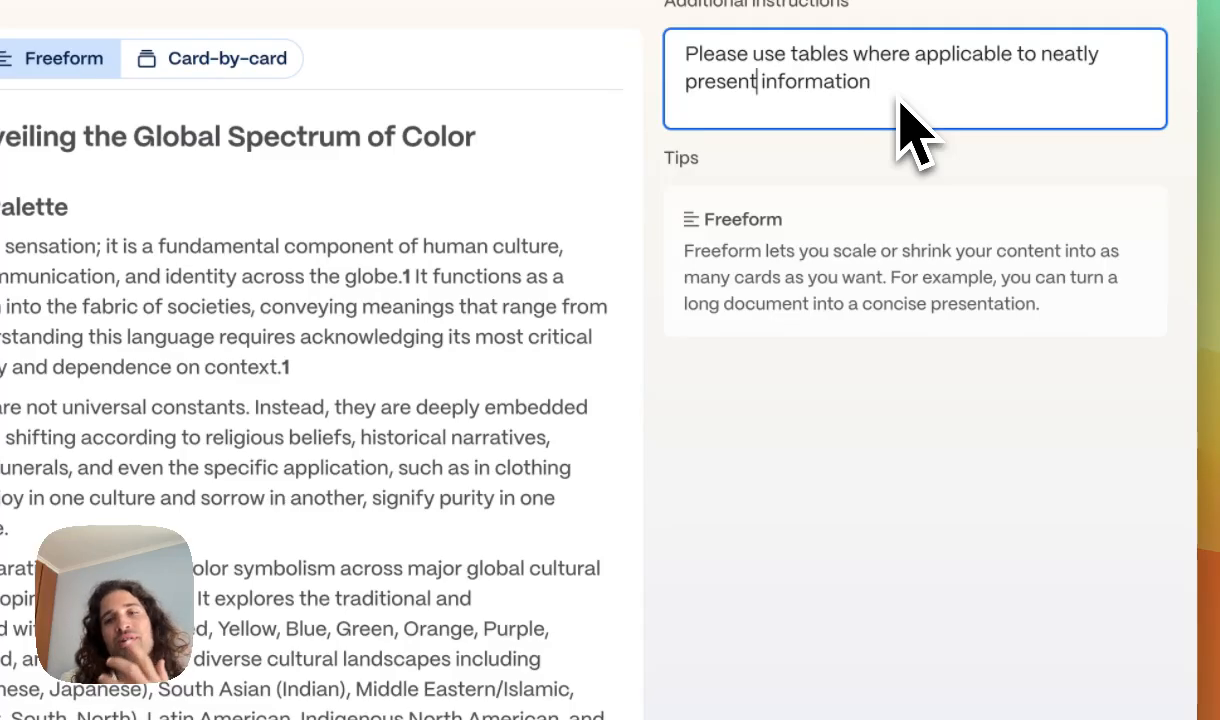
scroll(540, 460, down, 15)
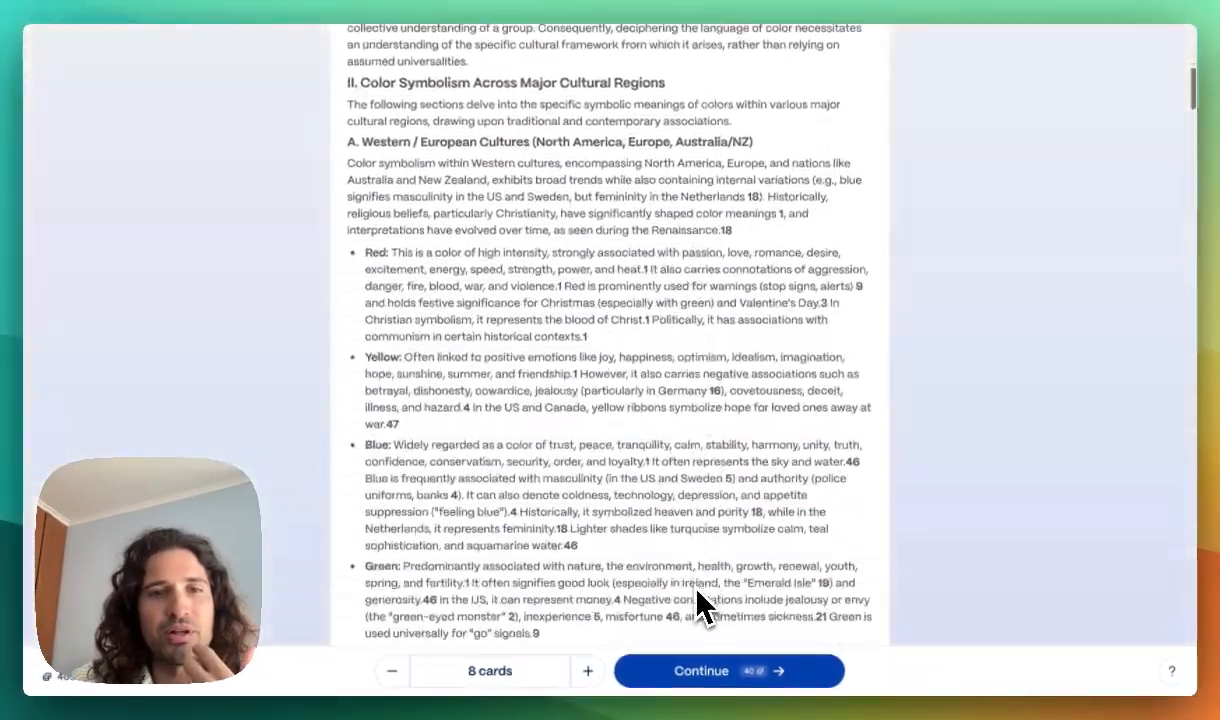
scroll(697, 596, down, 3)
scroll(697, 596, down, 1)
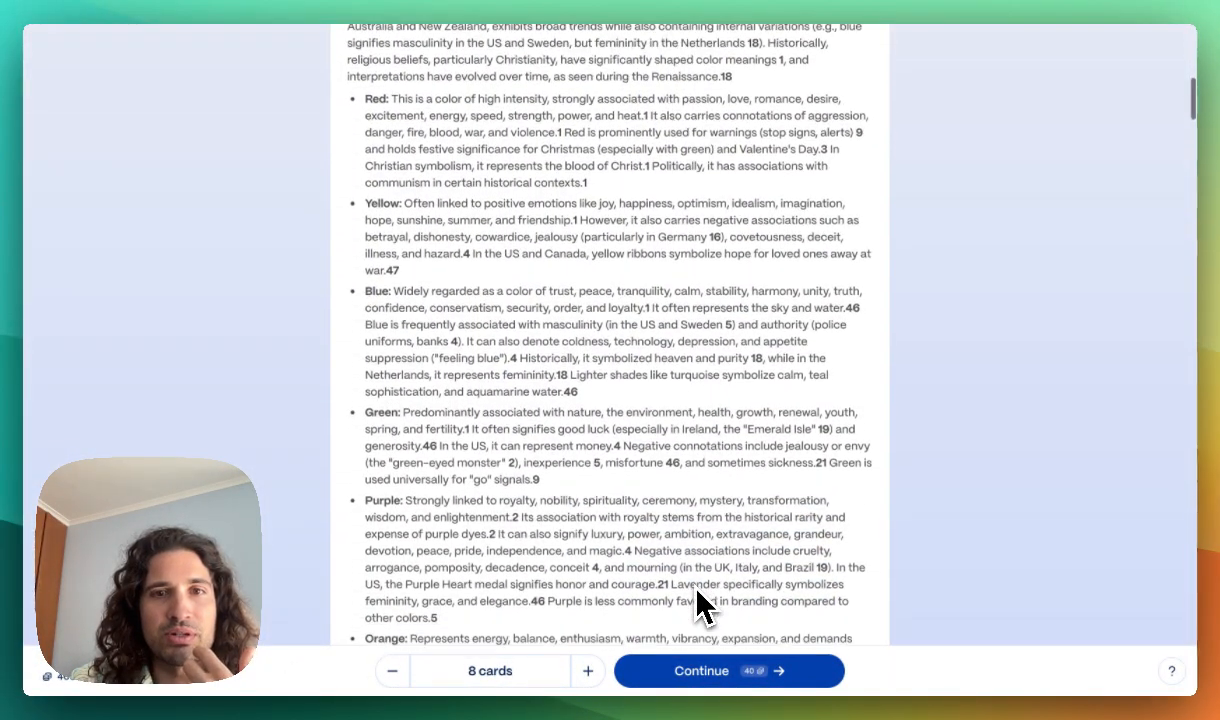
click(764, 688)
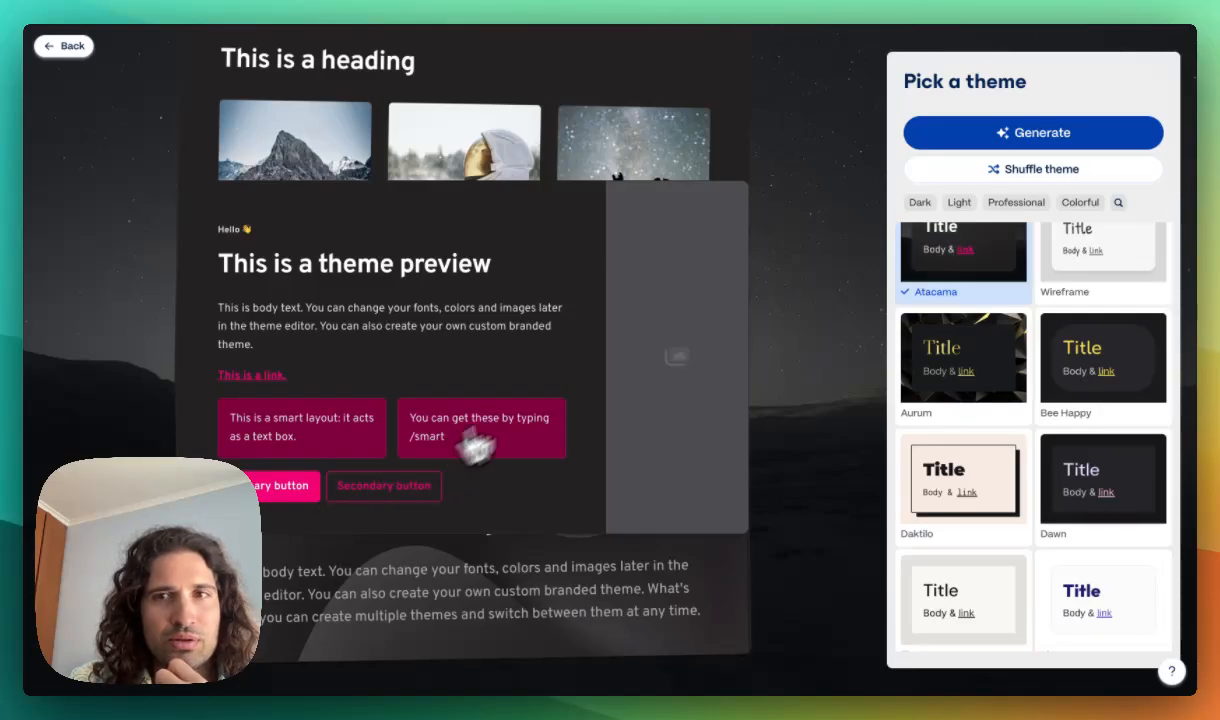
- Pick the Pistachio theme and generate the webpage
scroll(958, 354, up, 5)
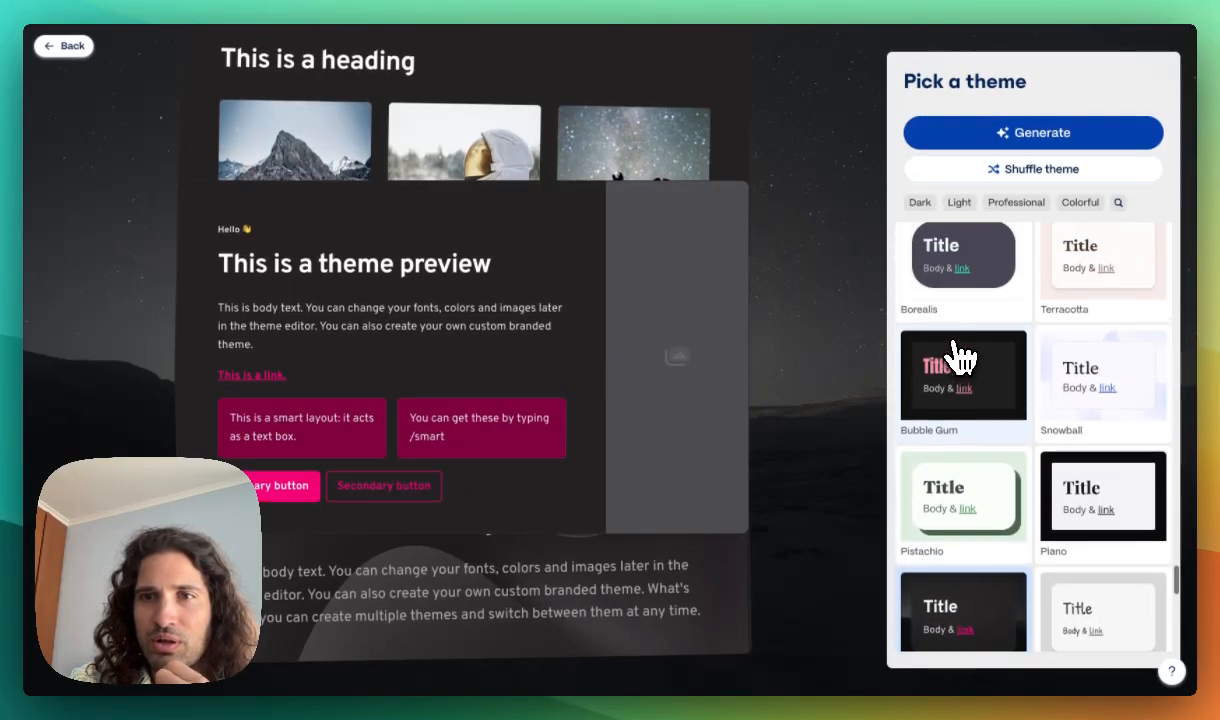
scroll(958, 350, down, 3)
scroll(958, 354, up, 1)
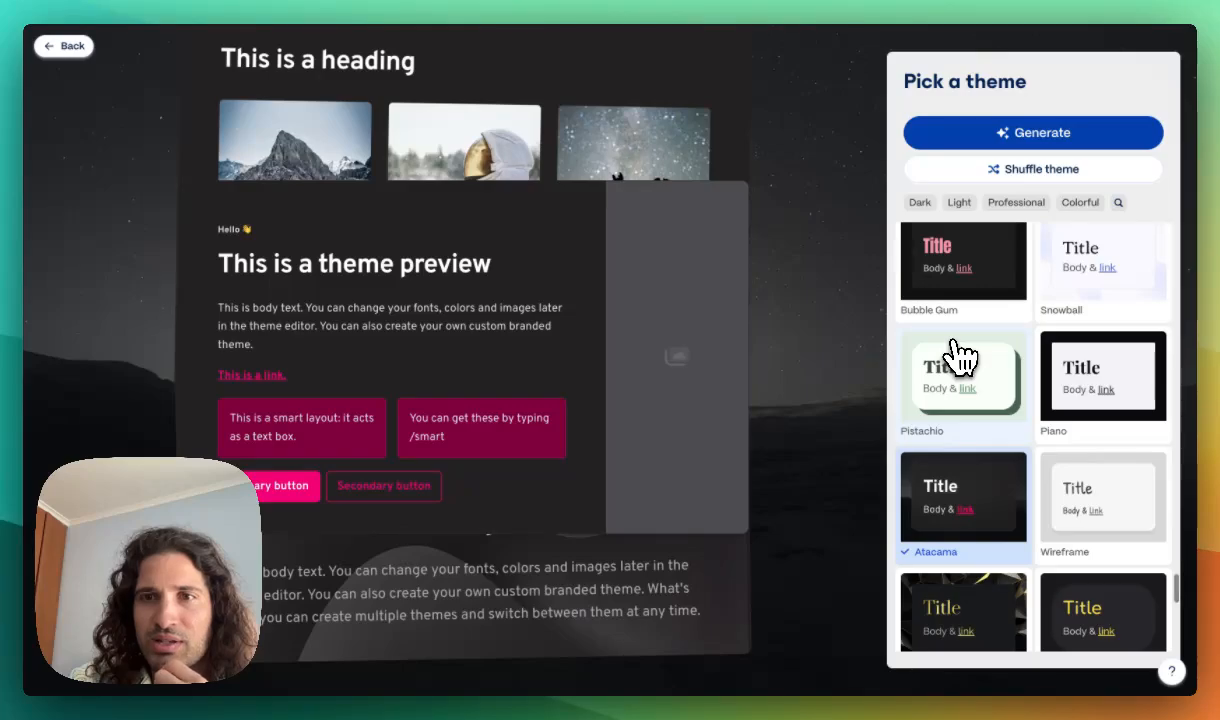
scroll(958, 354, down, 1)
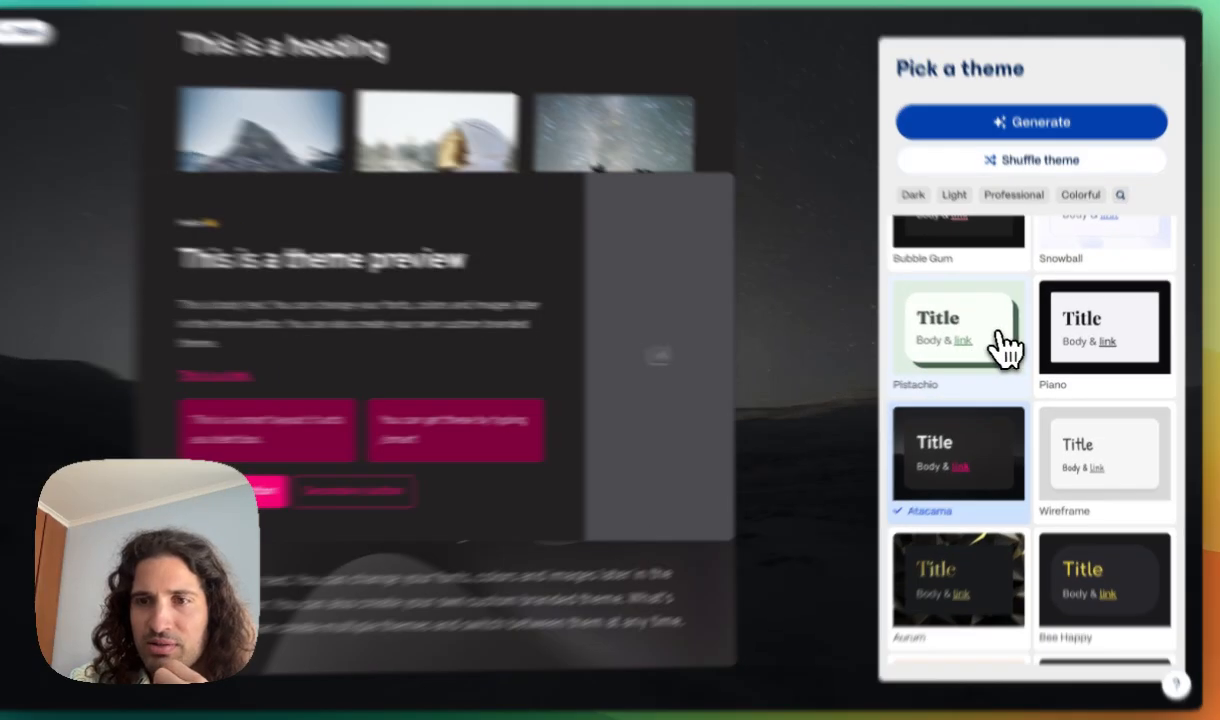
click(1000, 345)
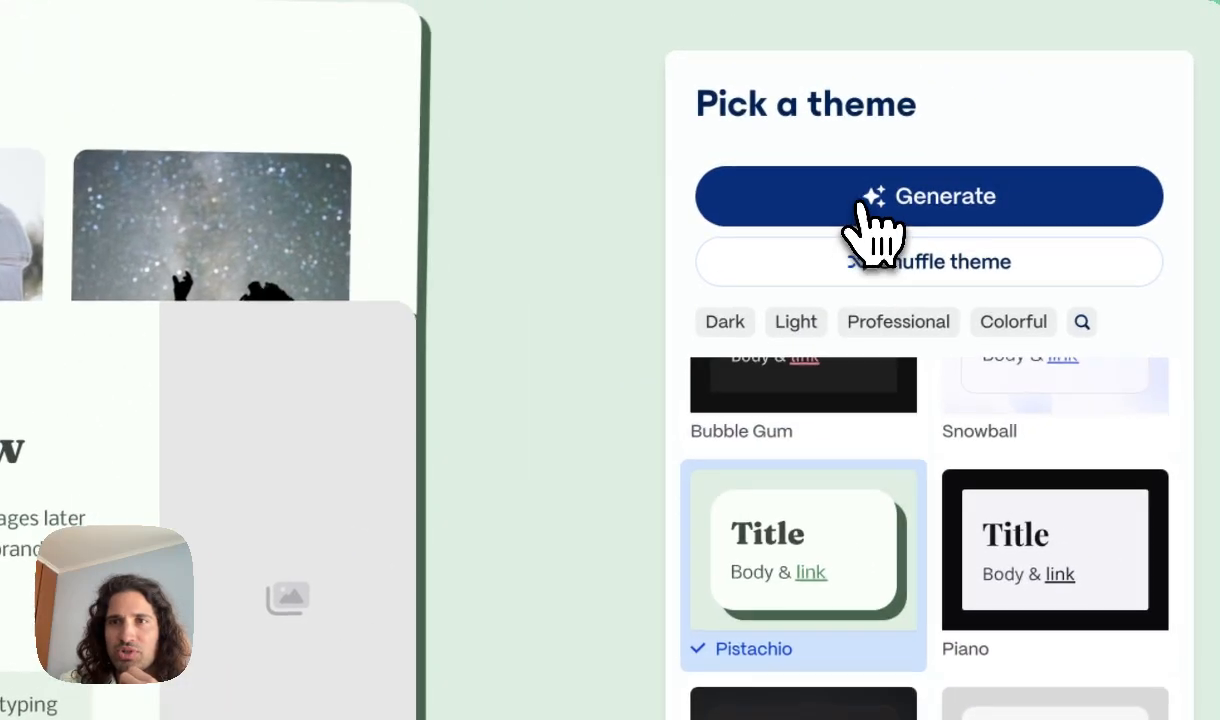
click(860, 204)
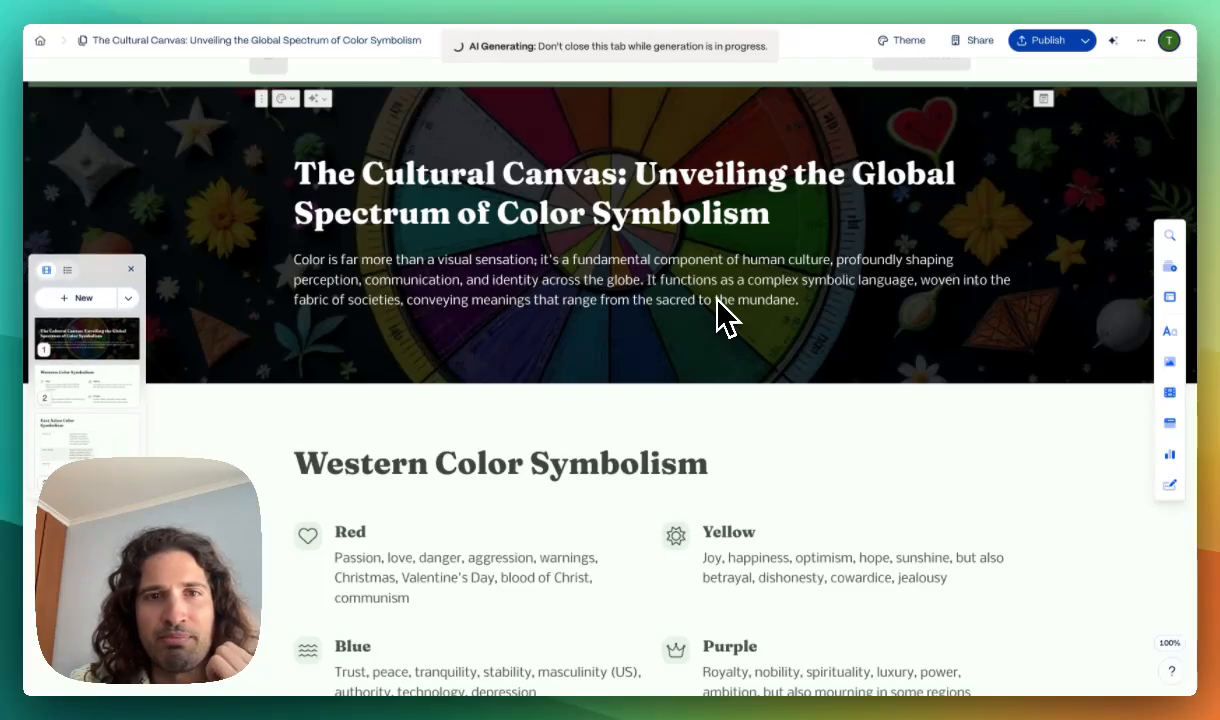
- Examine the generated webpage's sections, checking the text, tables, diagrams and images for each culture's color symbolism
scroll(717, 300, down, 3)
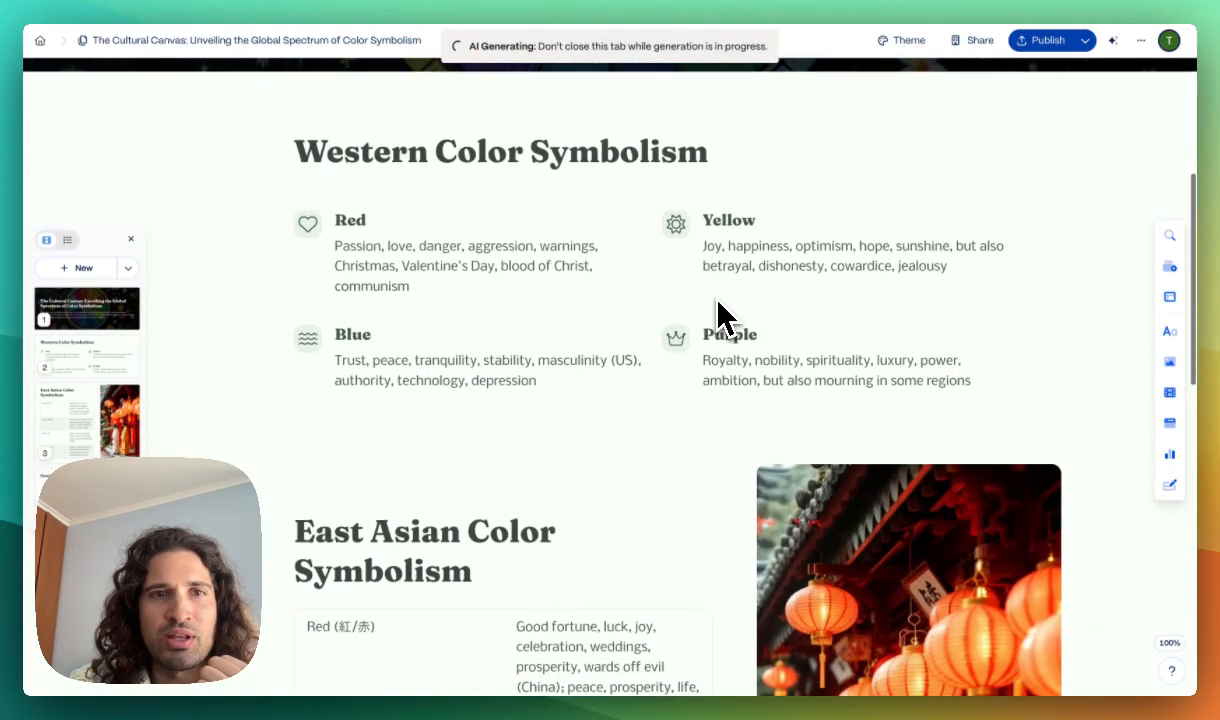
scroll(722, 318, down, 3)
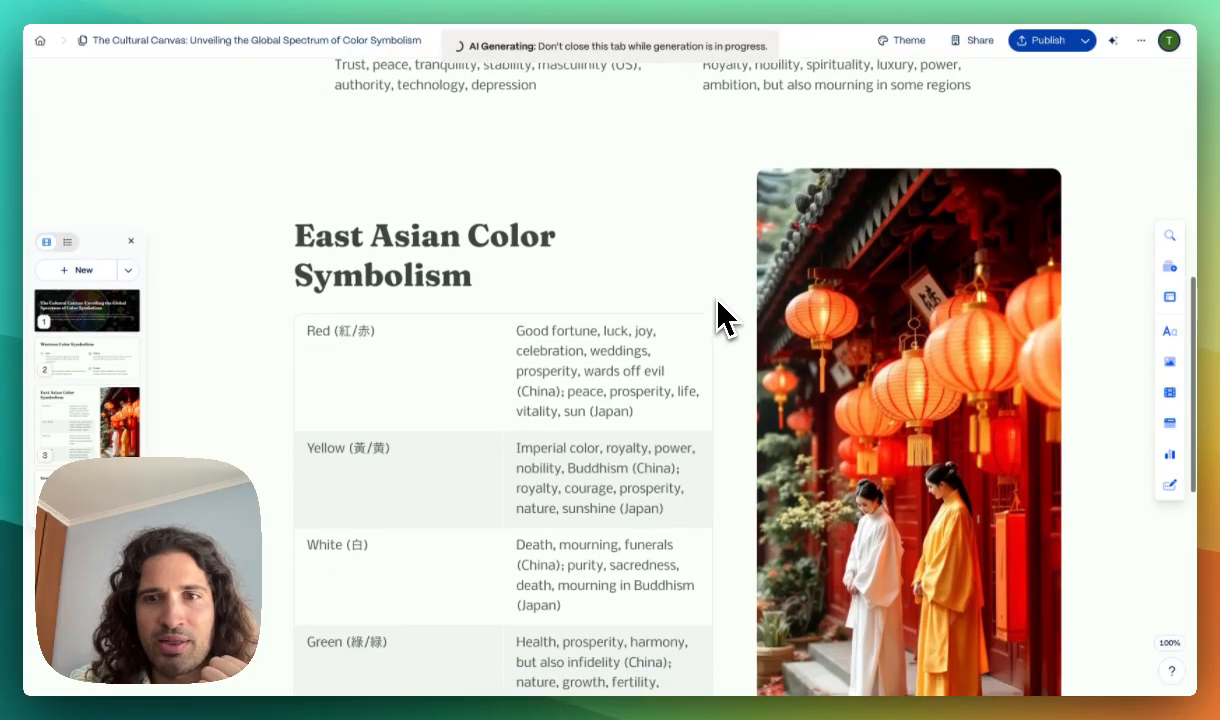
scroll(717, 301, down, 2)
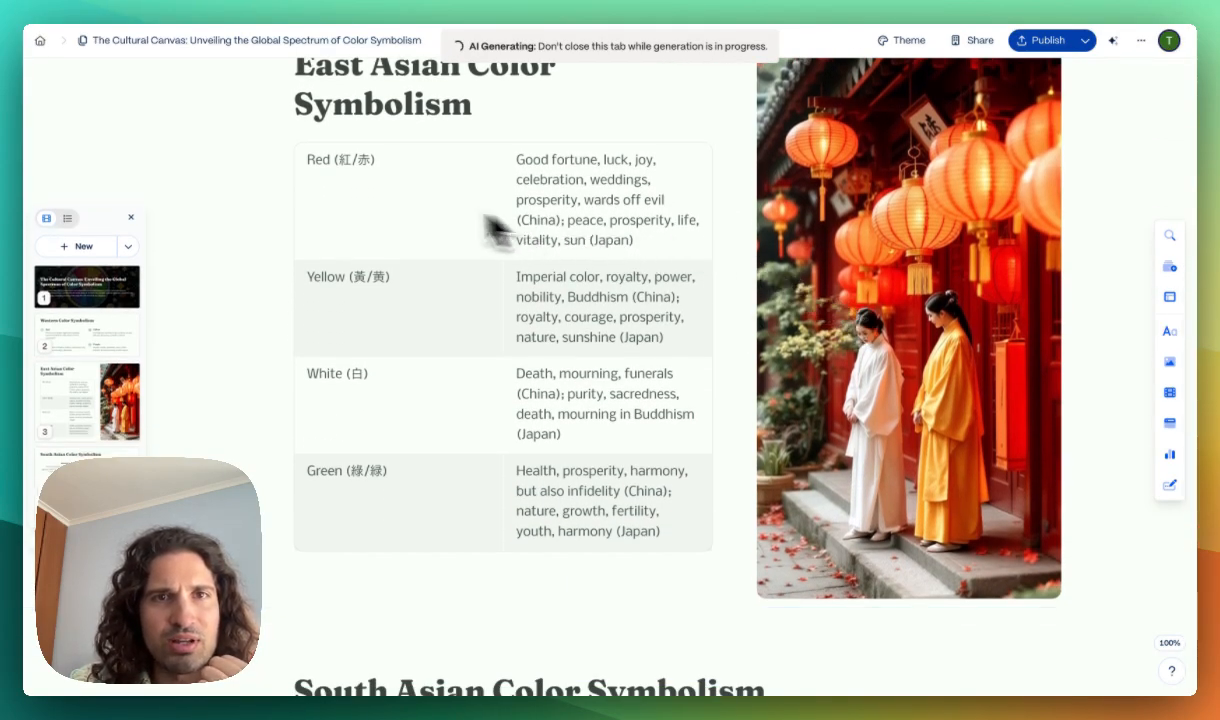
scroll(610, 250, up, 1)
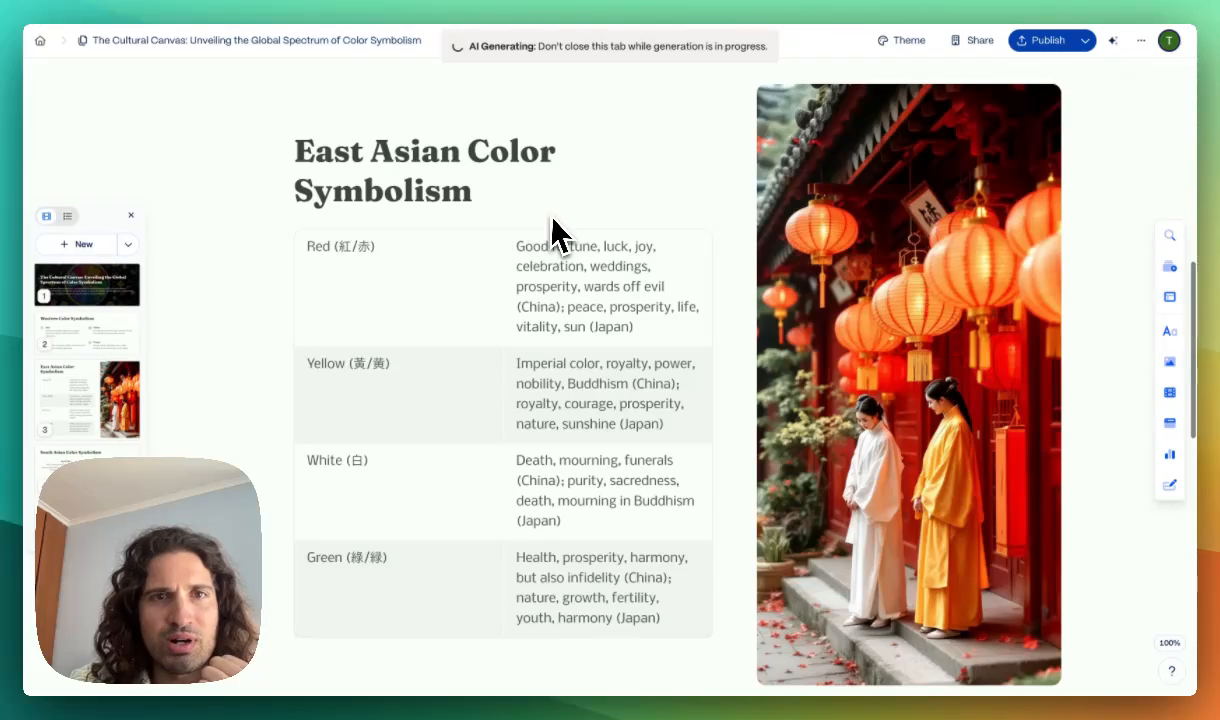
scroll(714, 294, down, 1)
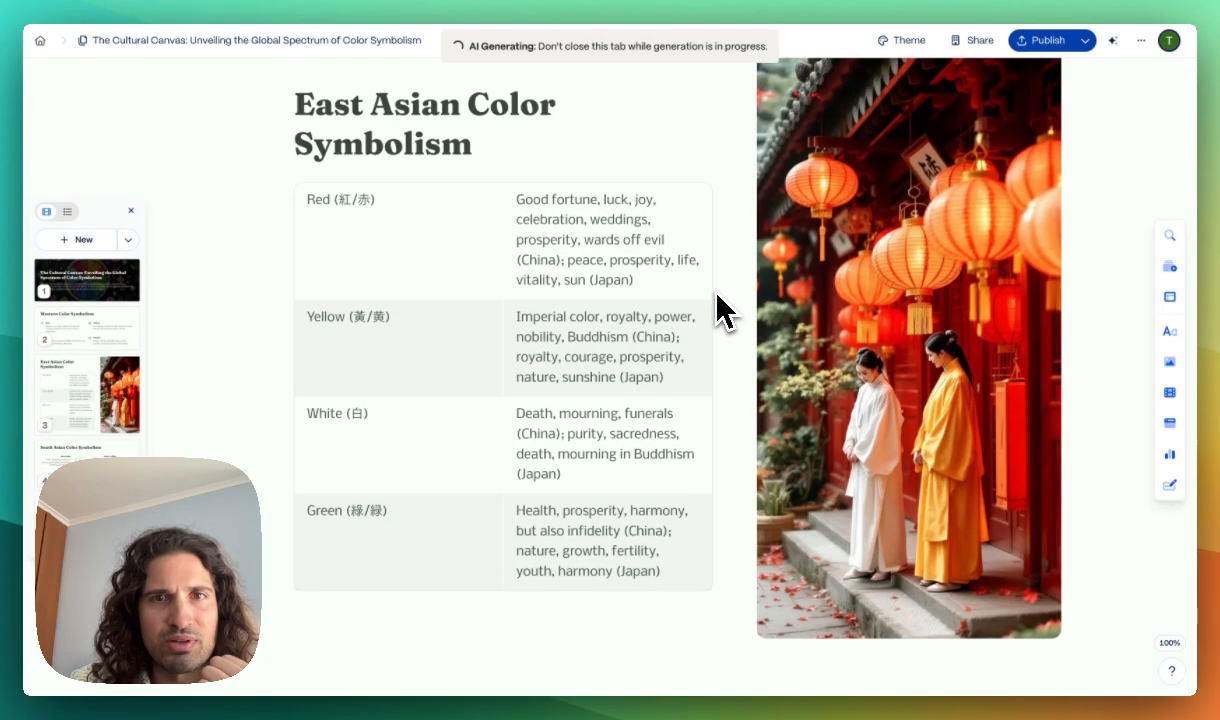
scroll(721, 311, down, 5)
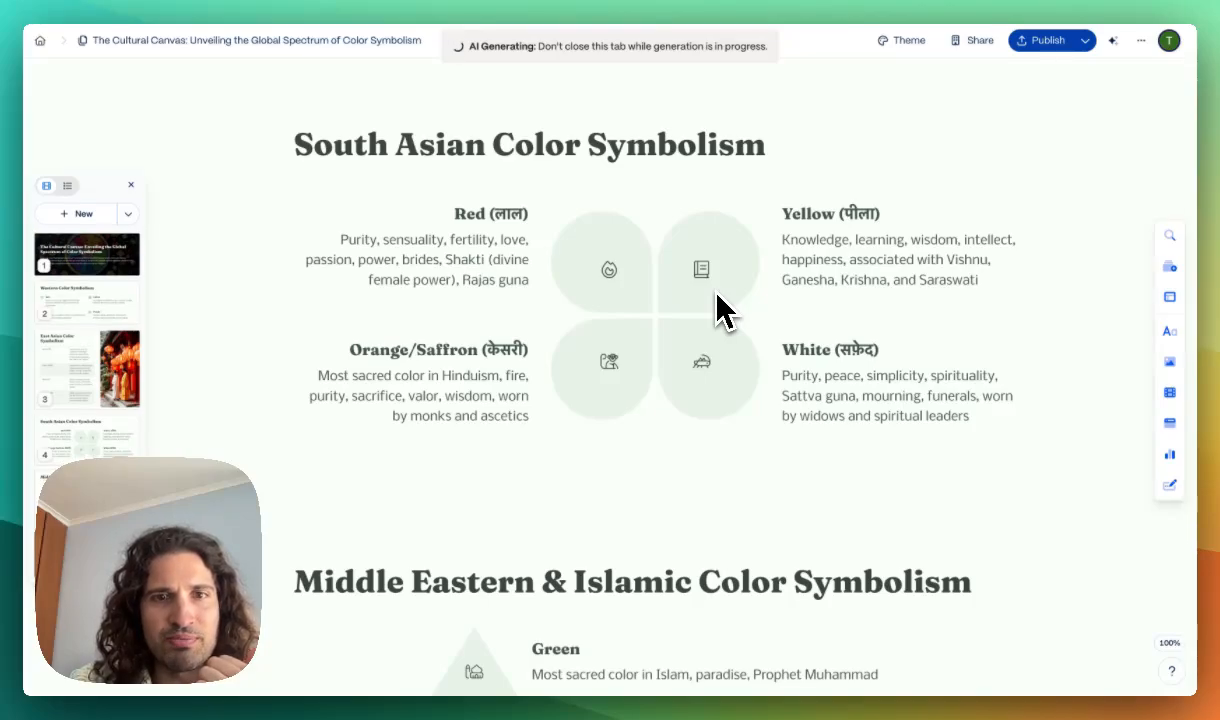
scroll(720, 311, down, 3)
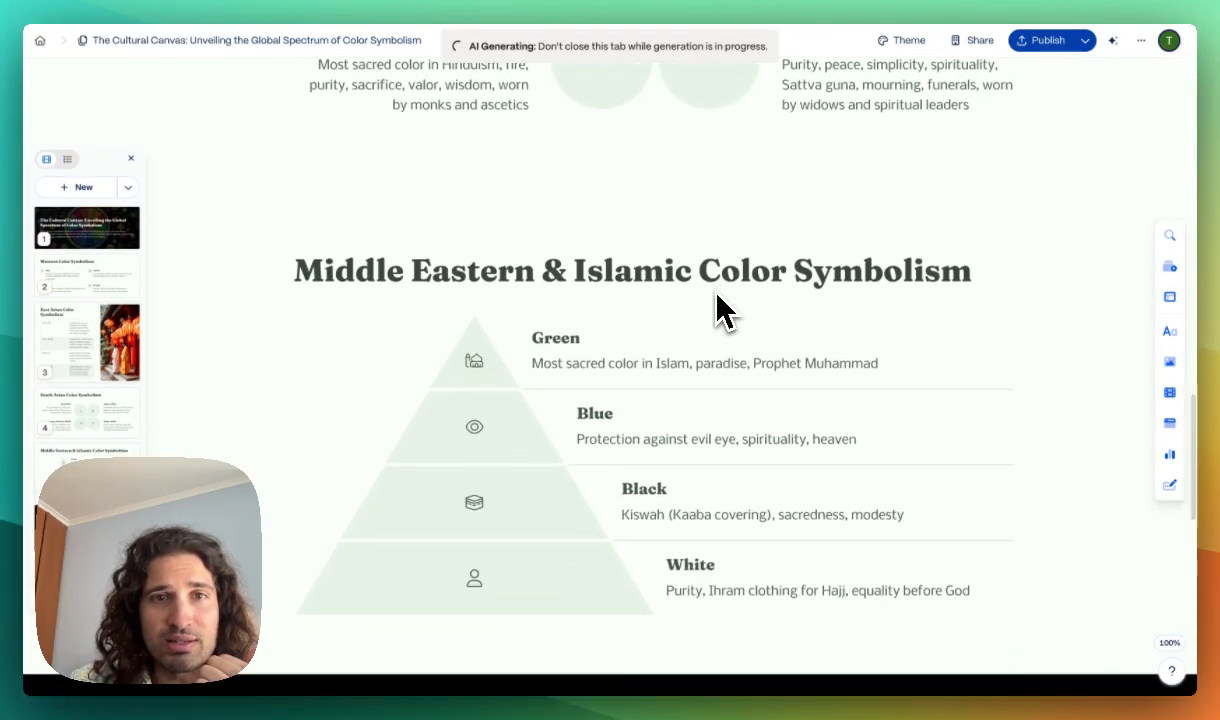
scroll(720, 311, down, 8)
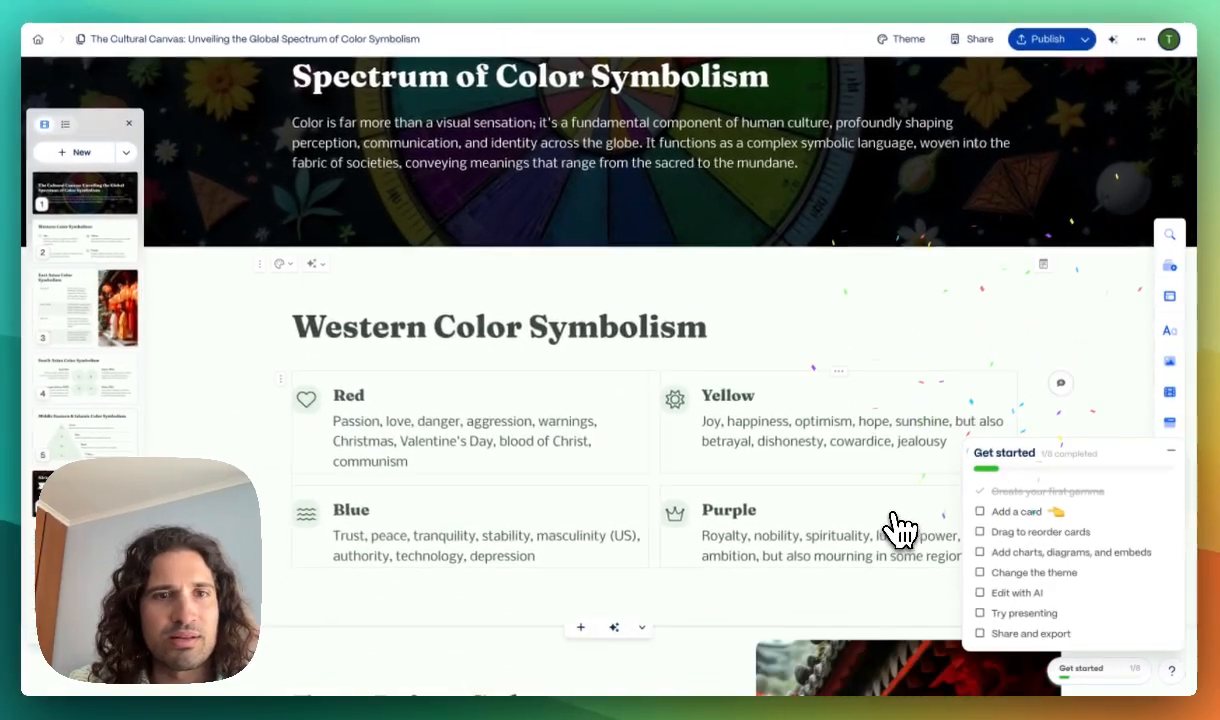
scroll(900, 528, down, 7)
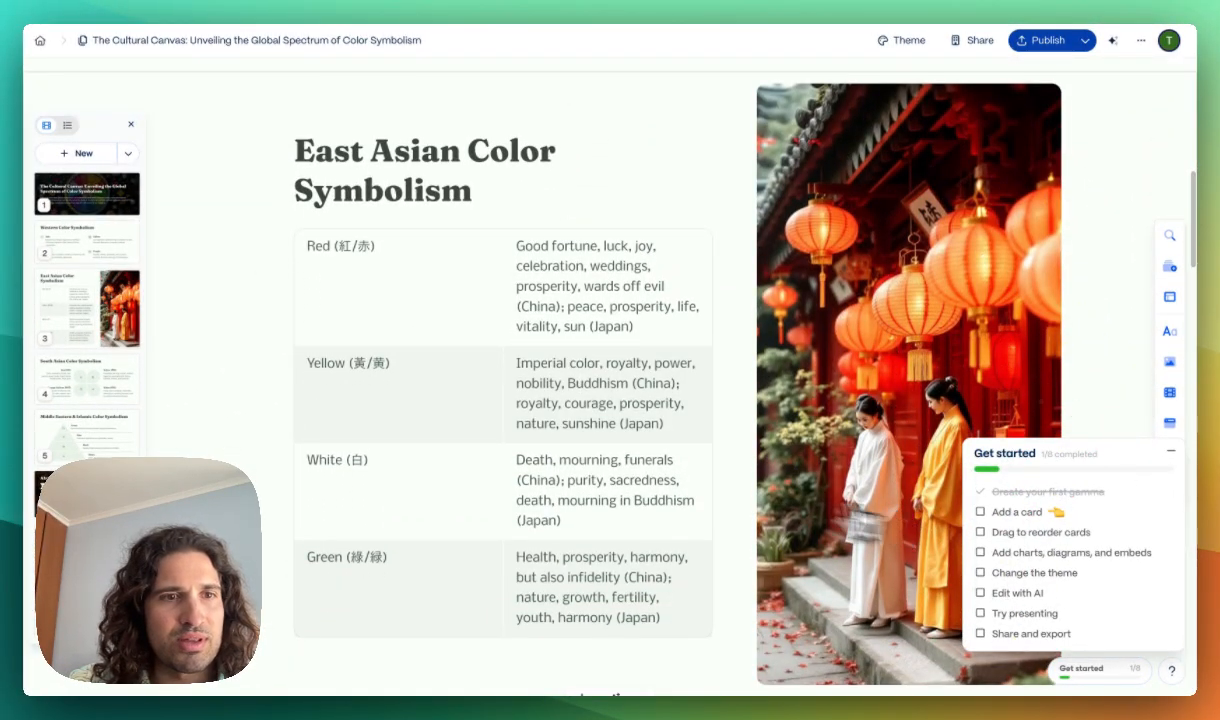
scroll(955, 210, down, 1)
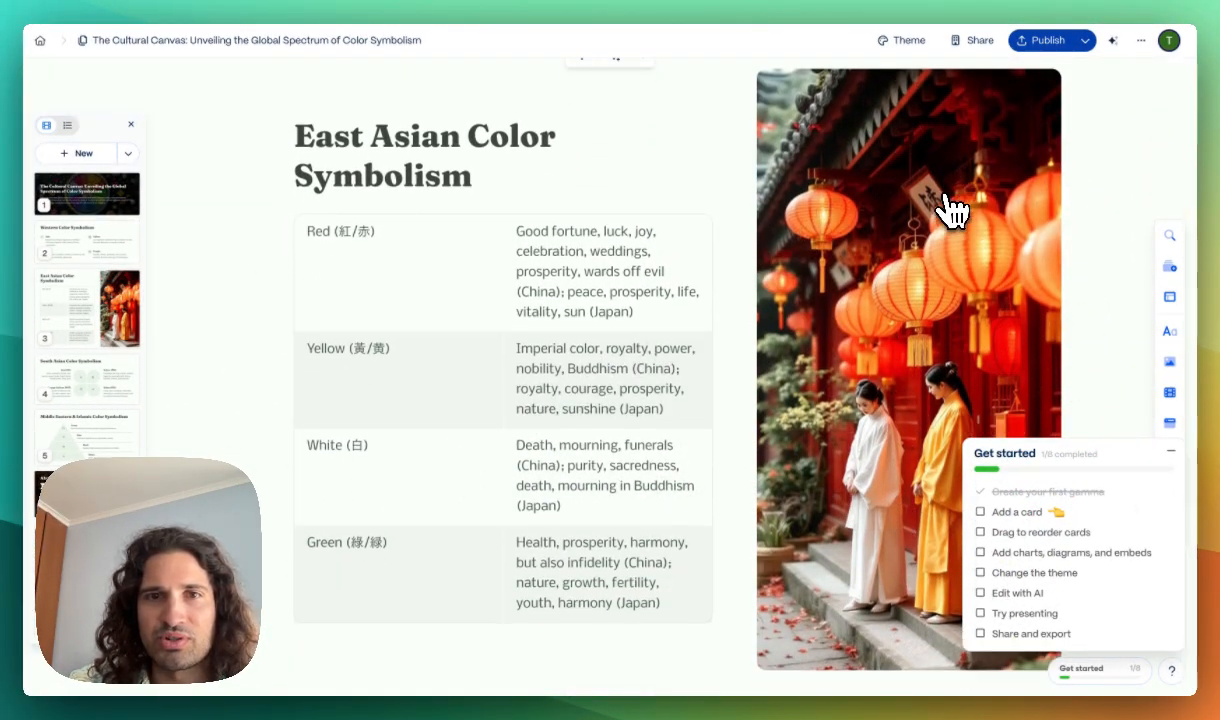
scroll(955, 210, down, 20)
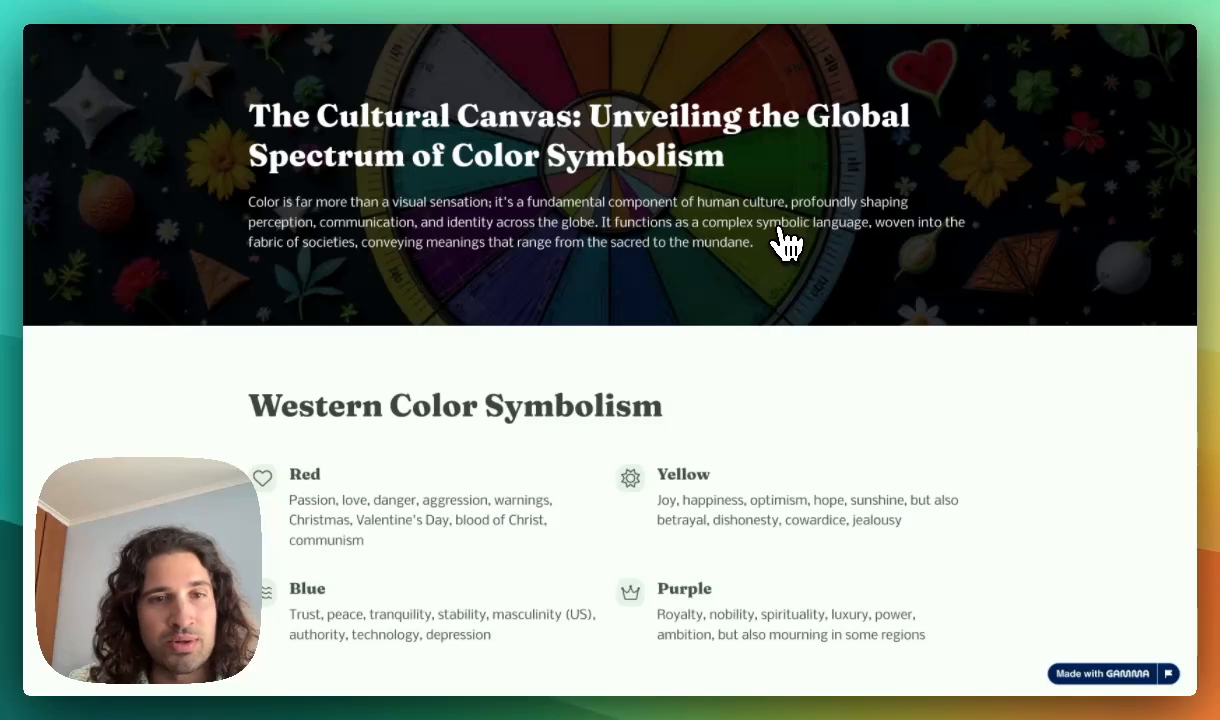
- Review the visitor view of the webpage from the title banner through the Western and East Asian sections
scroll(786, 242, down, 1)
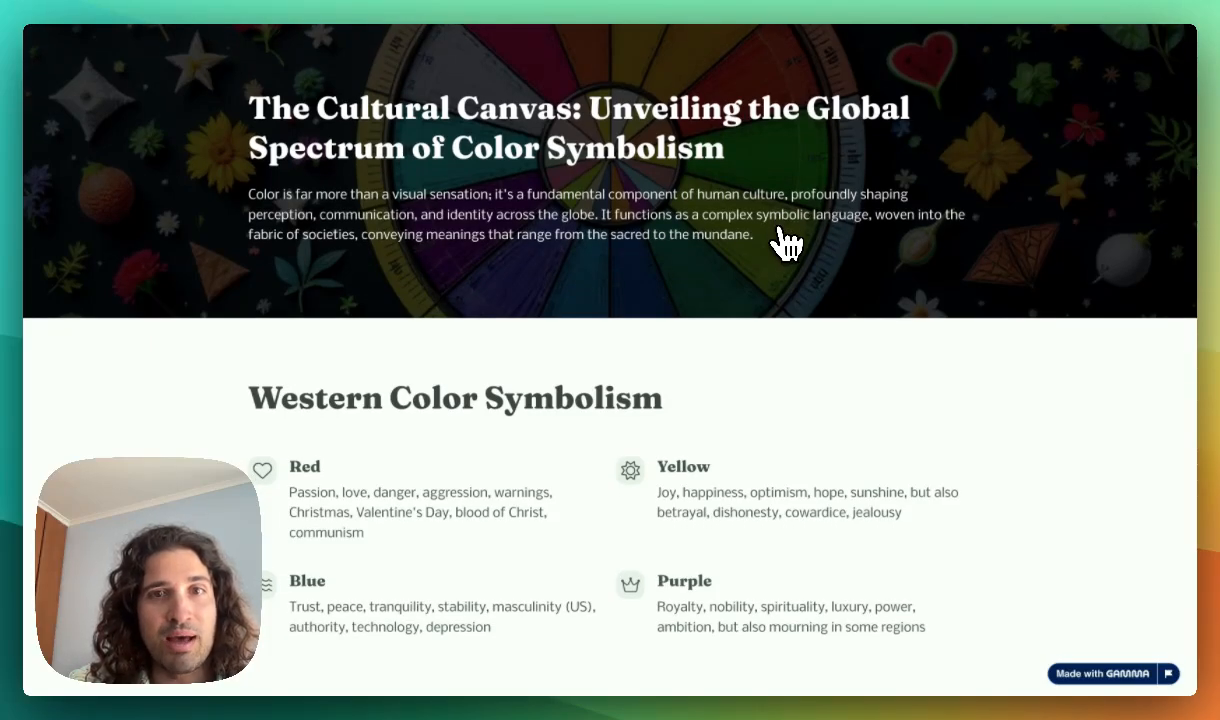
scroll(786, 242, down, 3)
scroll(786, 242, down, 1)
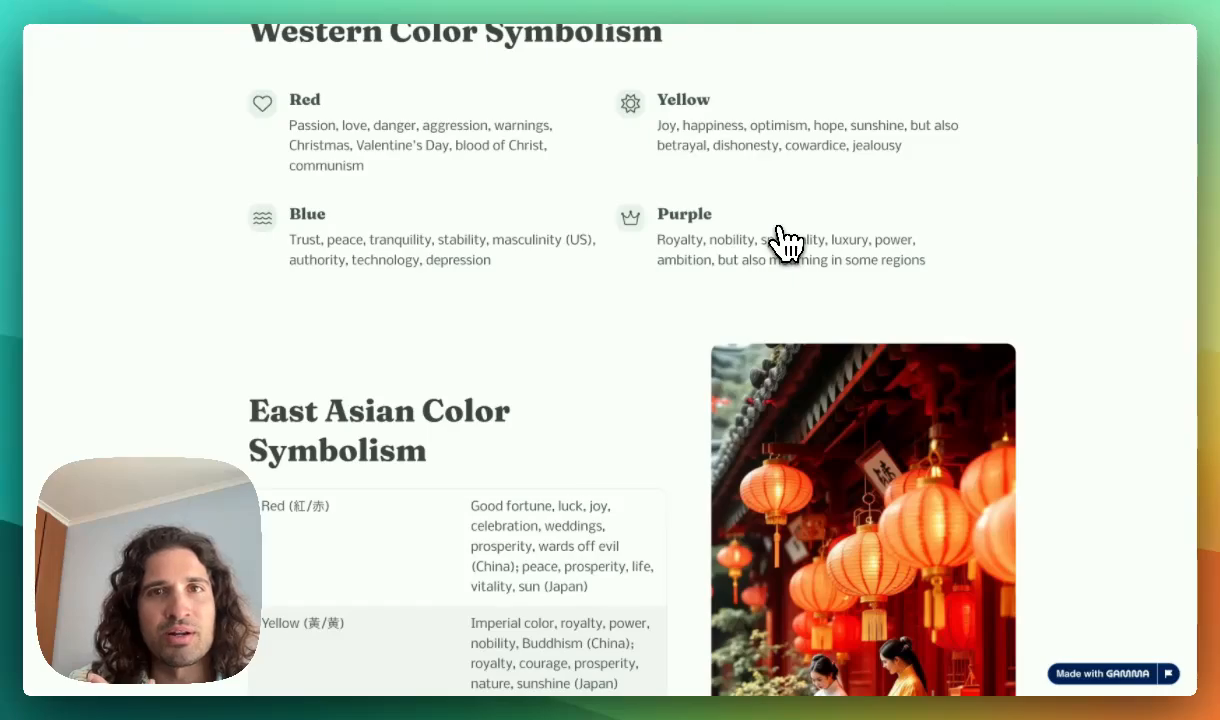
scroll(786, 242, up, 2)
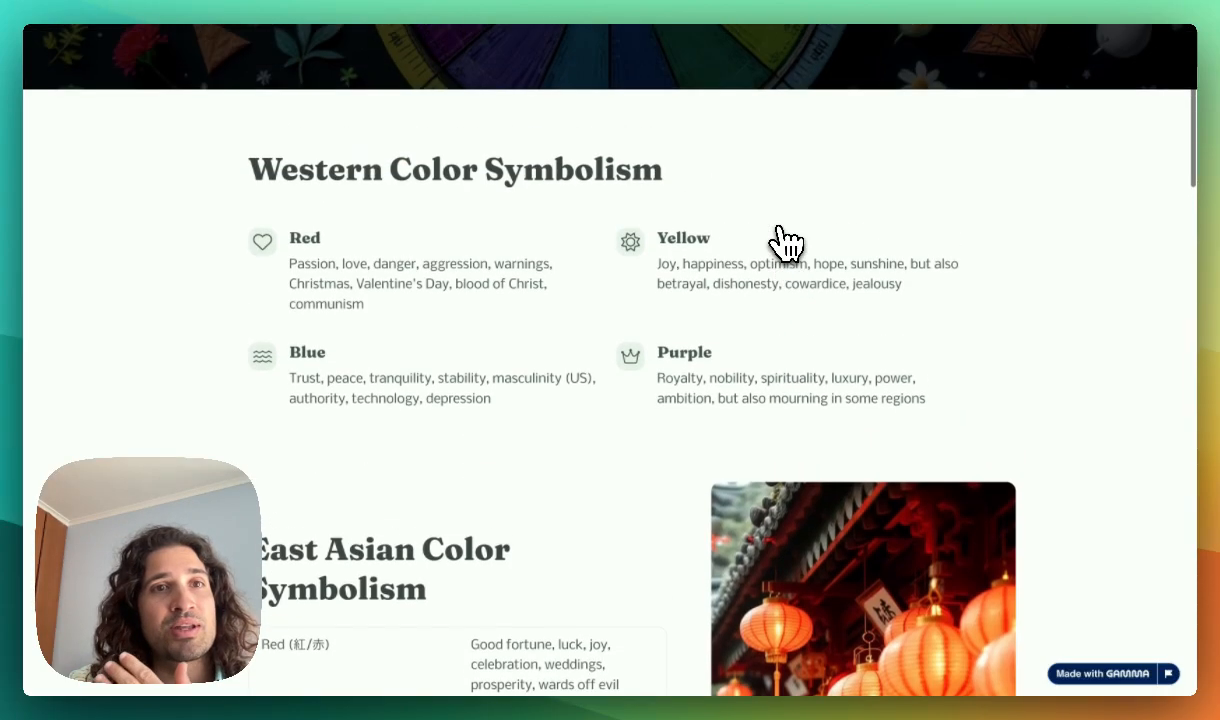